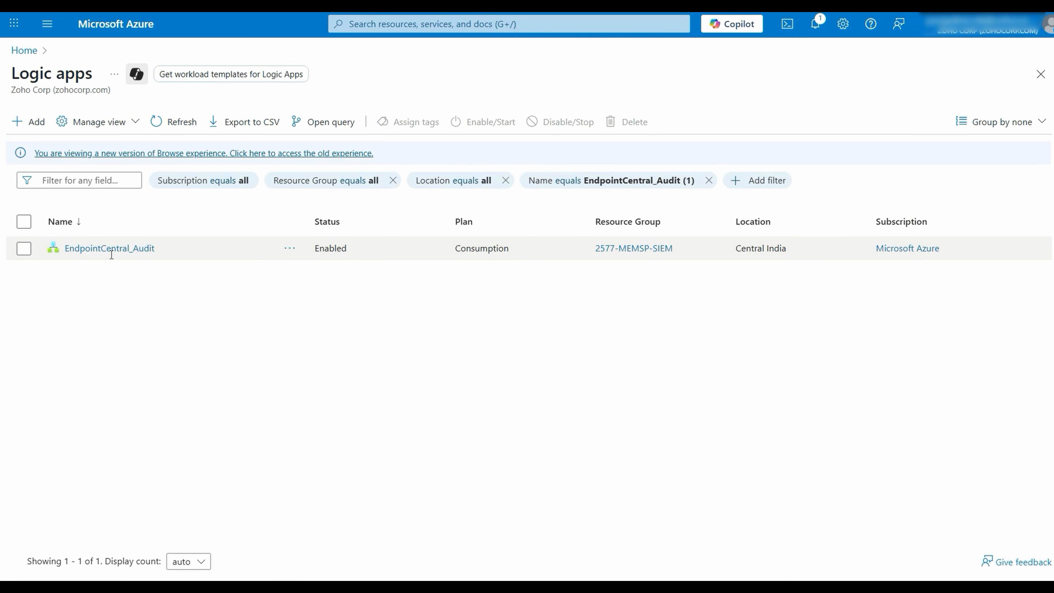
# - Open the EndpointCentral_Audit logic app's code view and replace its entire definition with the copied workflow code
pyautogui.click(129, 249)
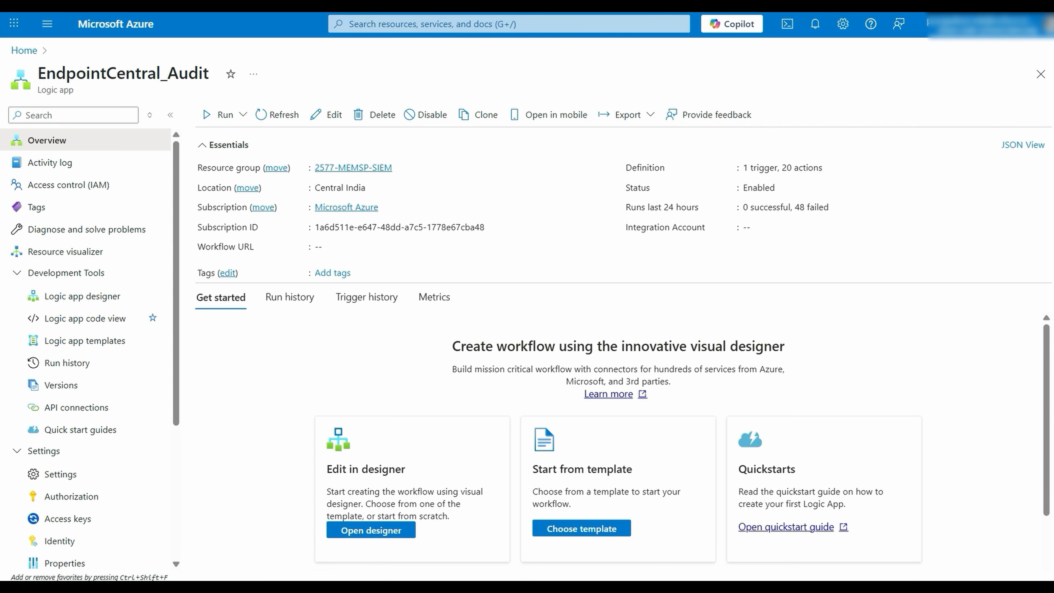
pyautogui.click(546, 433)
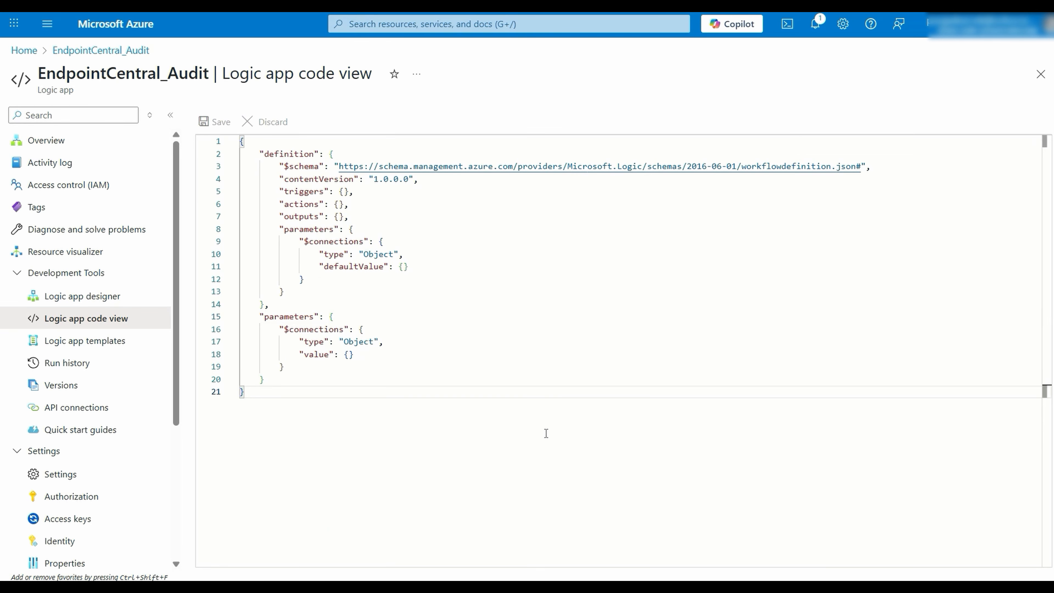
pyautogui.hotkey('ctrl', 'a')
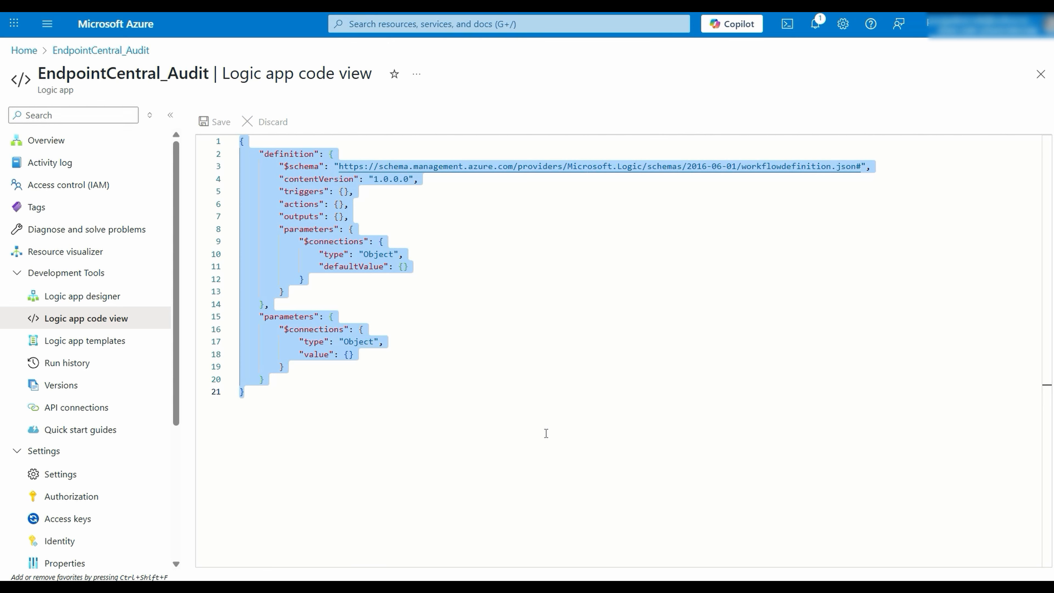
pyautogui.hotkey('ctrl', 'v')
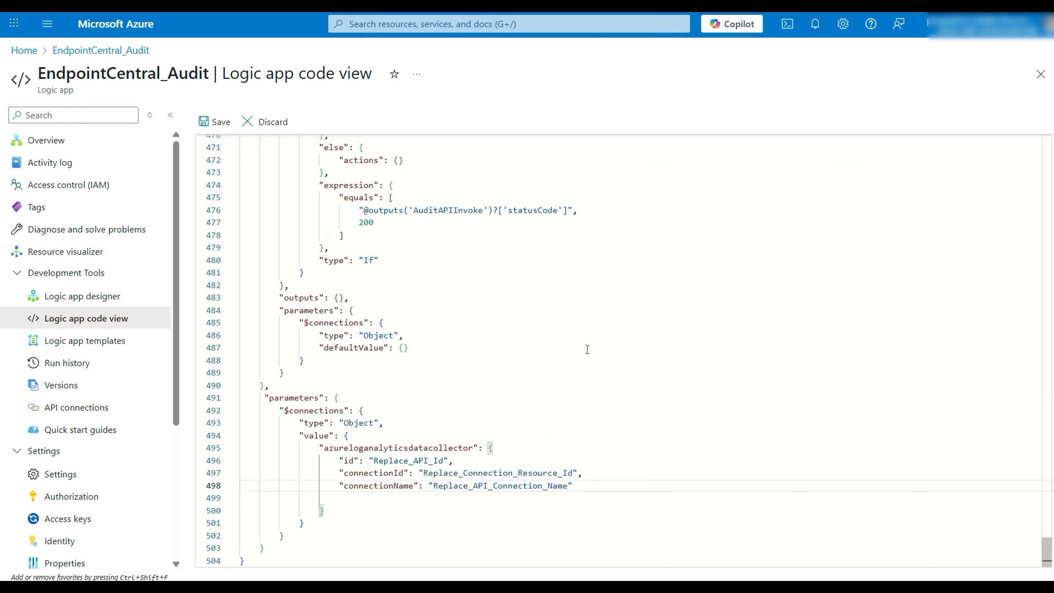
# - Locate the id, connectionId and connectionName placeholders of the azureloganalyticsdatacollector connection at the end of the code
pyautogui.click(480, 458)
pyautogui.click(602, 472)
pyautogui.click(585, 488)
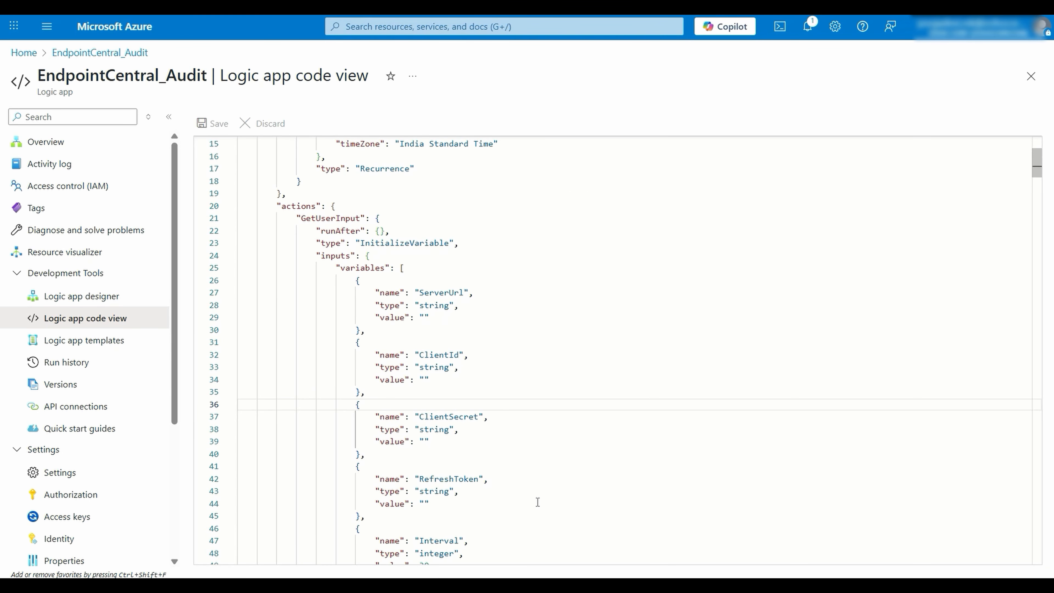
# - Review the ServerUrl, ClientId, ClientSecret and RefreshToken variables of the GetUserInput action in the code
pyautogui.click(502, 317)
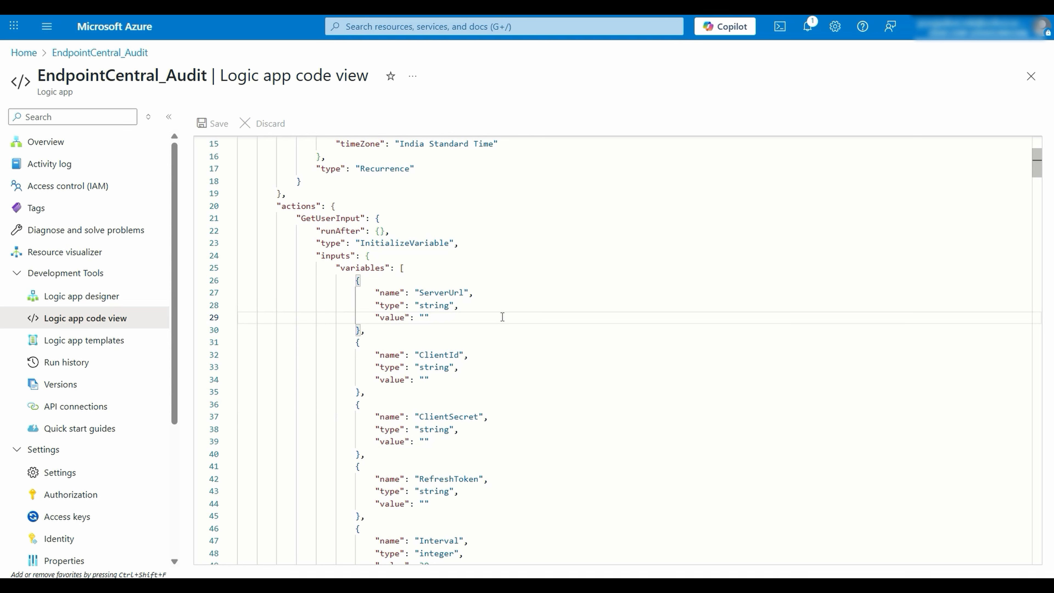
pyautogui.moveTo(352, 342); pyautogui.dragTo(365, 517)
pyautogui.click(587, 416)
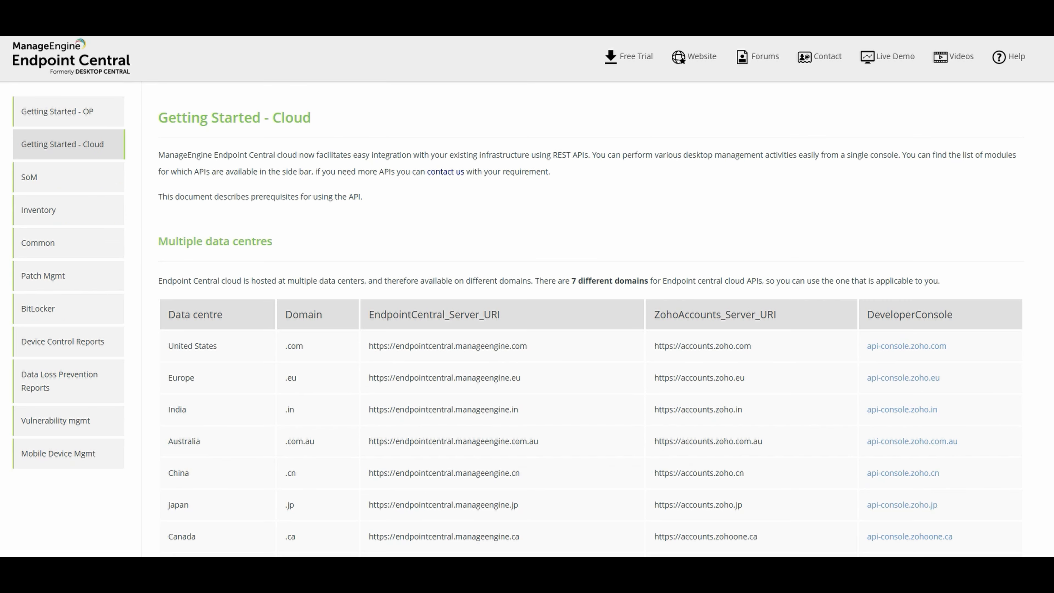
# - Look up the POST request URI for generating access and refresh tokens in the Endpoint Central cloud API documentation
pyautogui.scroll(-10, 258, 130)
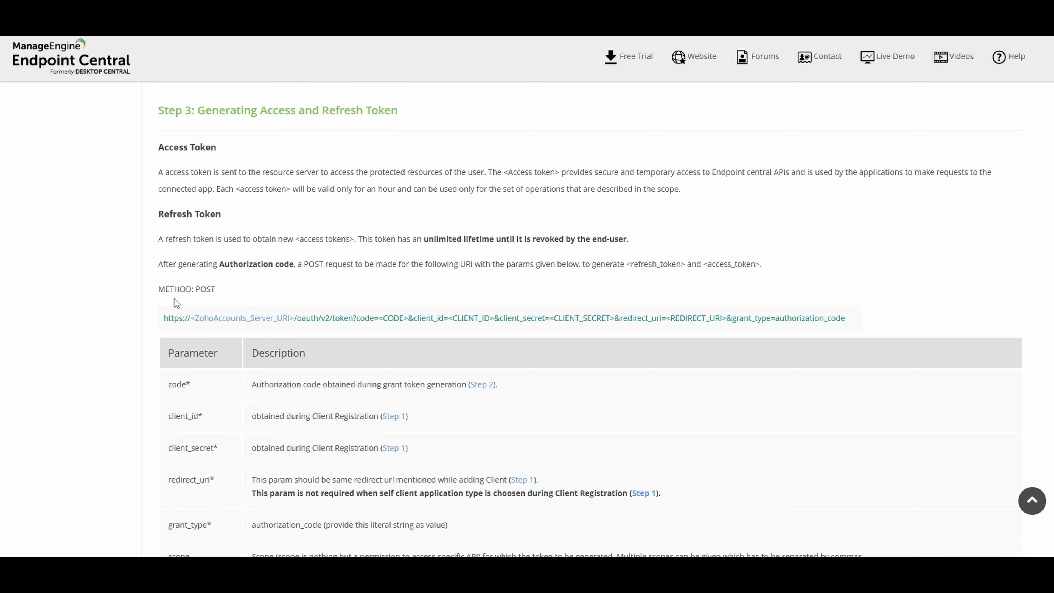
pyautogui.moveTo(157, 289); pyautogui.dragTo(849, 315)
pyautogui.click(863, 263)
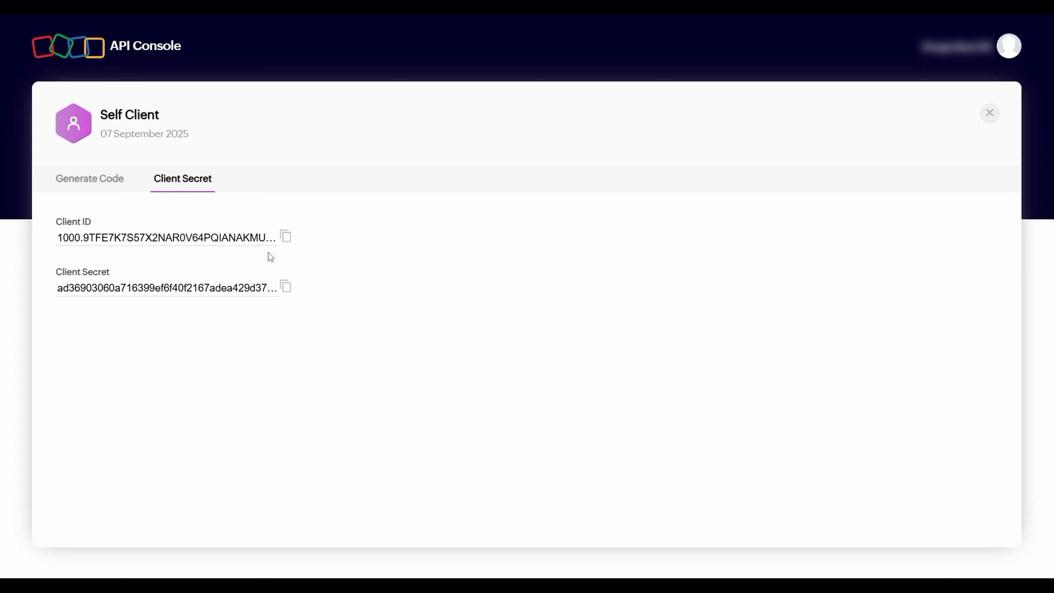
# - In the Zoho API Console, copy the Self Client's client ID and create a 10-minute code for DesktopCentralCloud.Admin.READ, described "For fetching Audit Logs"
pyautogui.click(287, 239)
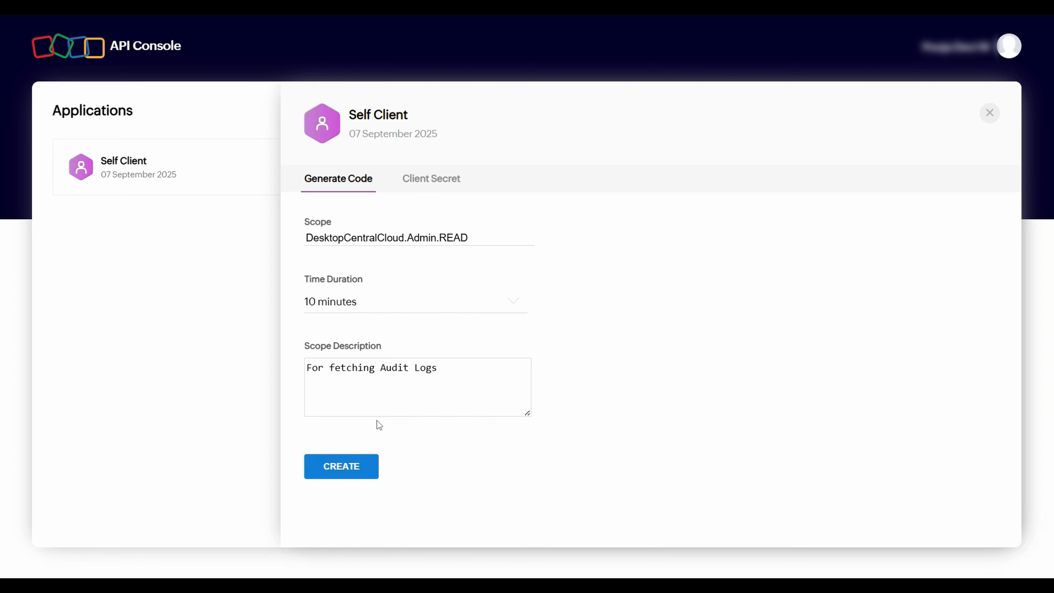
pyautogui.click(358, 468)
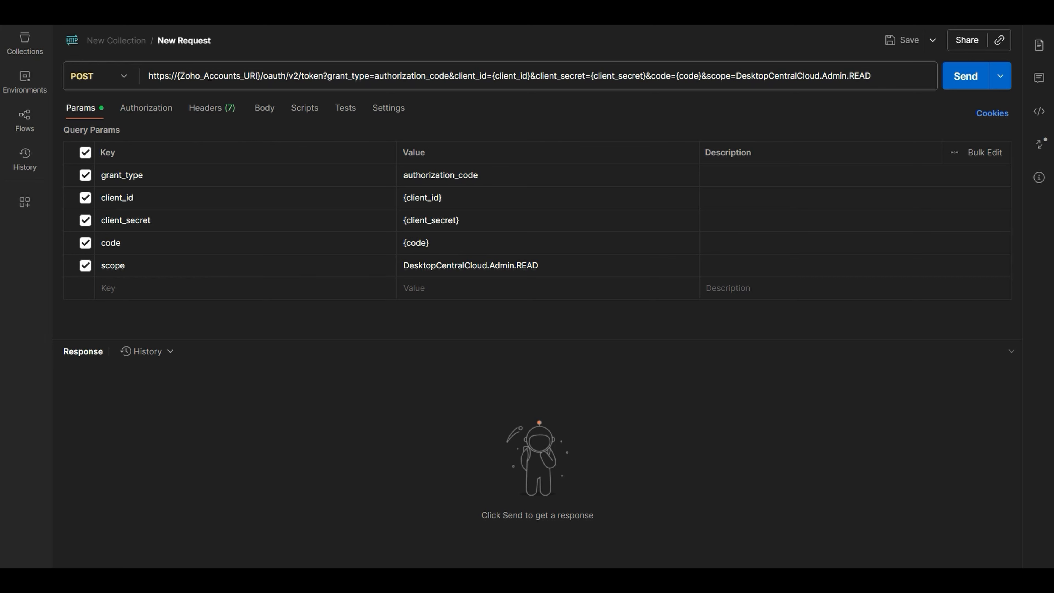
# - In Postman, complete the POST token request with accounts.zoho.in, the client ID, client secret and authorization code, send it and select the returned token
pyautogui.moveTo(152, 74); pyautogui.dragTo(871, 75)
pyautogui.click(727, 392)
pyautogui.click(206, 70)
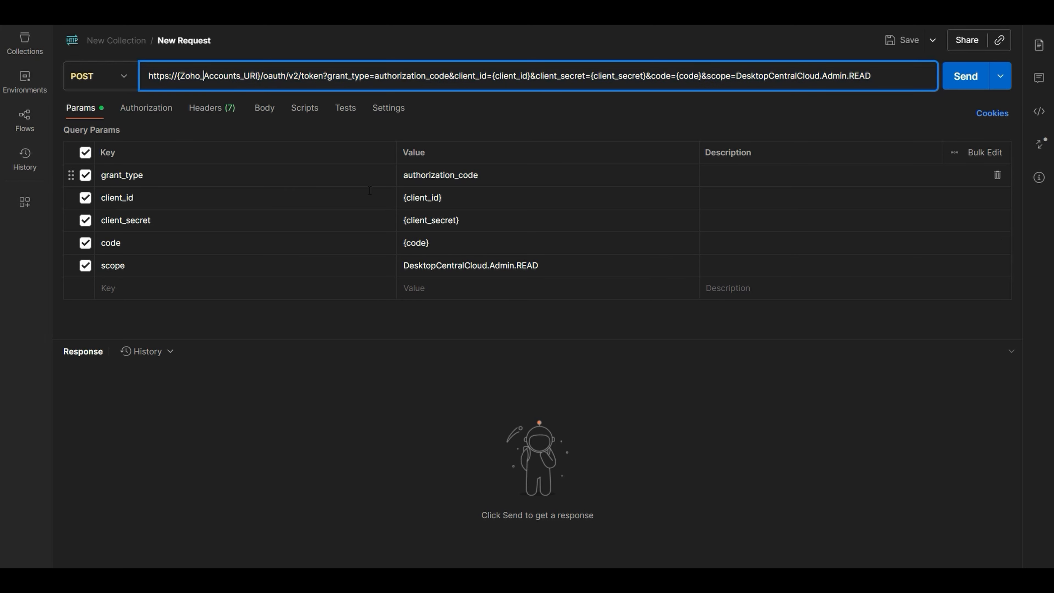
pyautogui.click(451, 199)
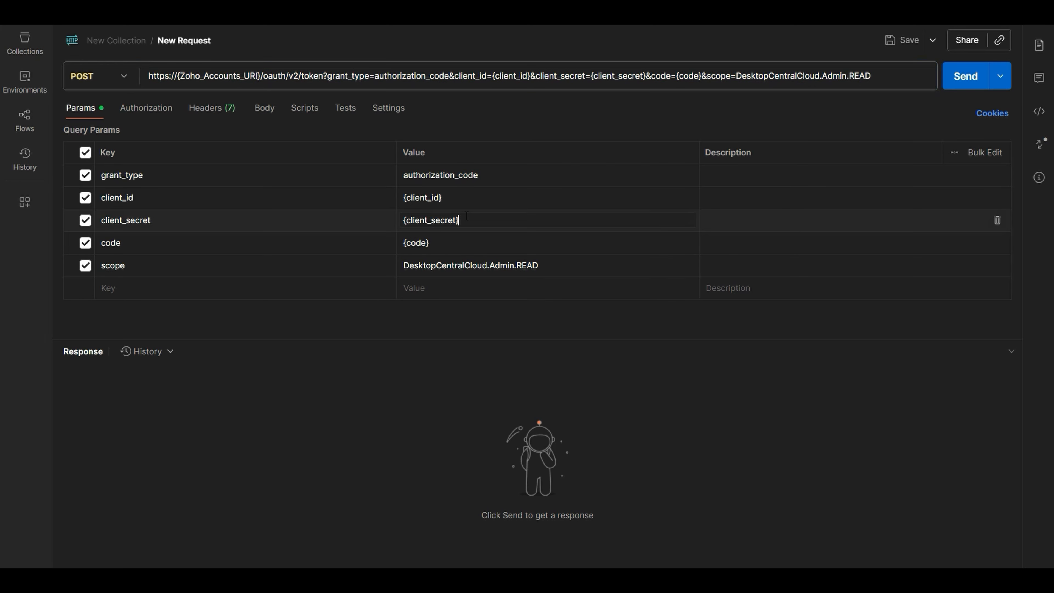
pyautogui.click(485, 243)
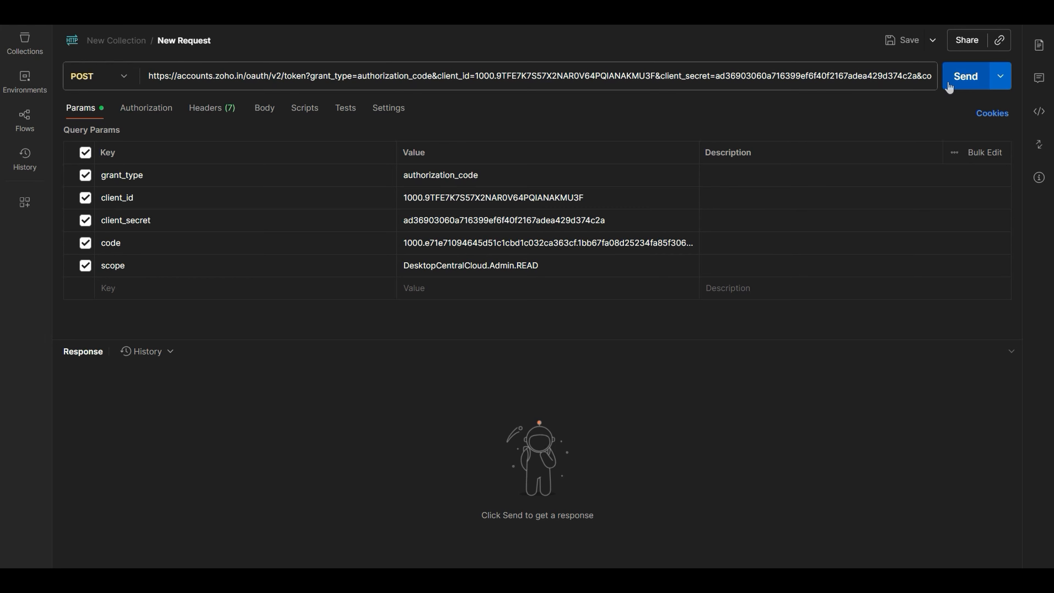
pyautogui.click(950, 87)
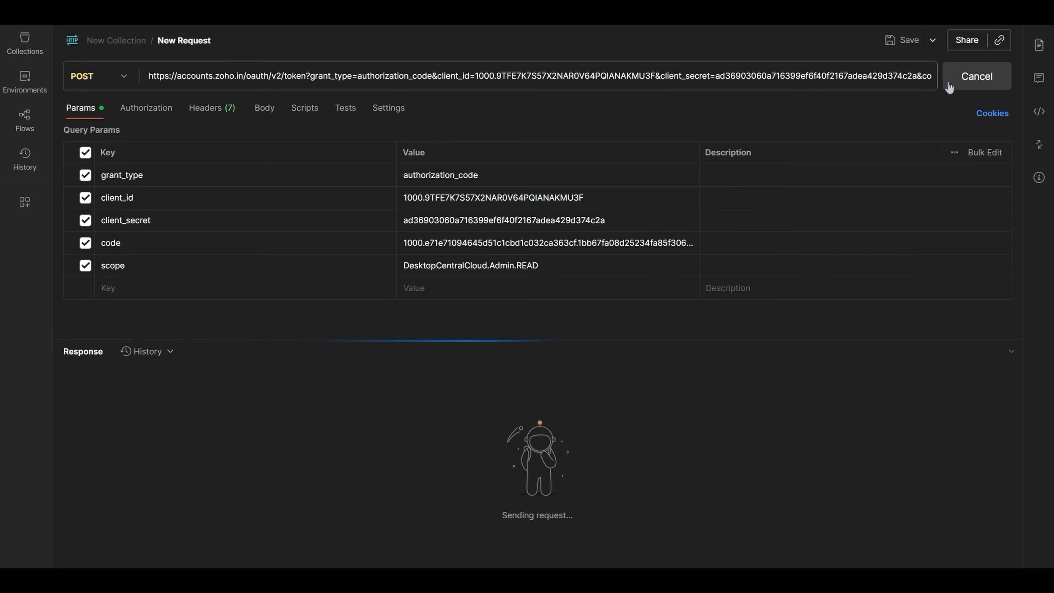
pyautogui.moveTo(212, 420); pyautogui.dragTo(559, 420)
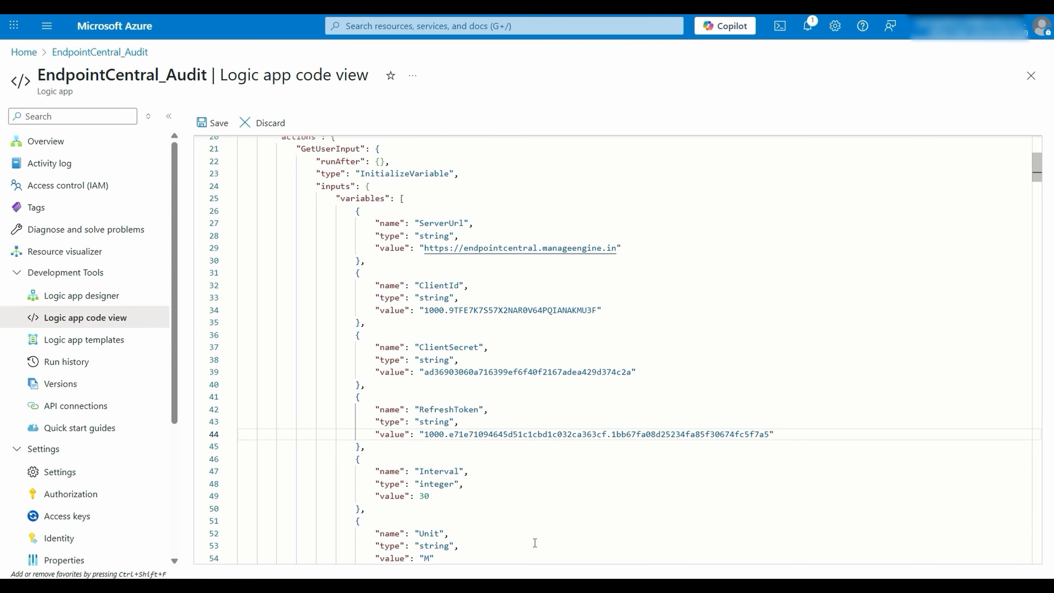
pyautogui.click(629, 252)
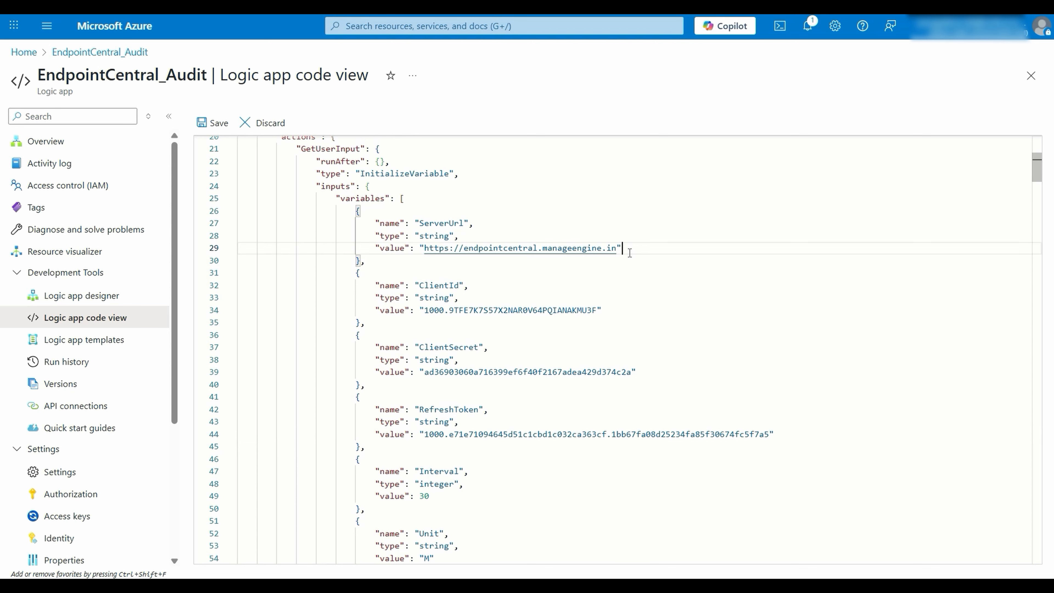
pyautogui.click(616, 312)
pyautogui.click(648, 373)
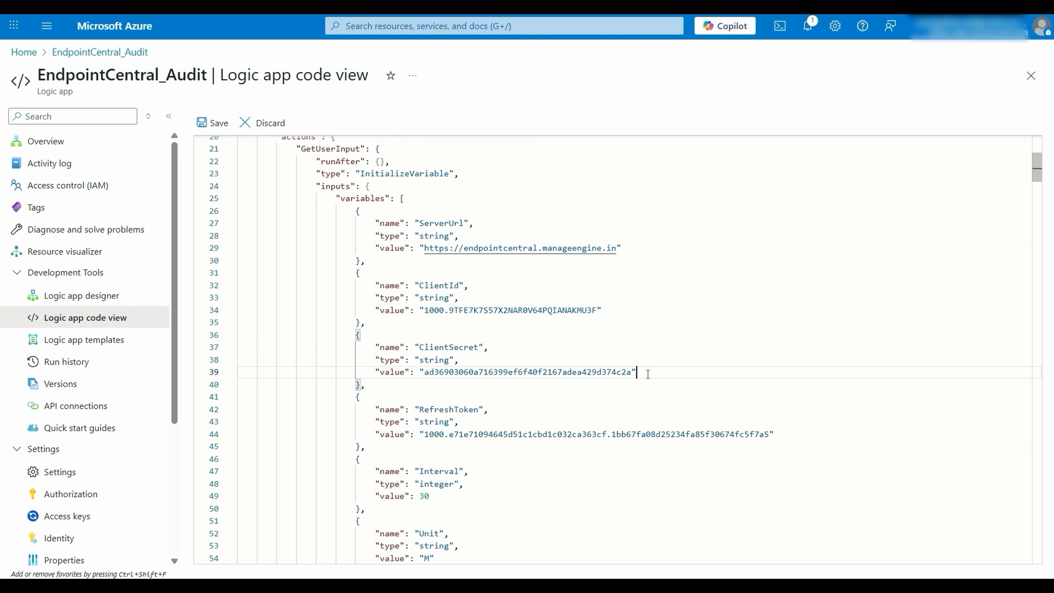
pyautogui.click(791, 434)
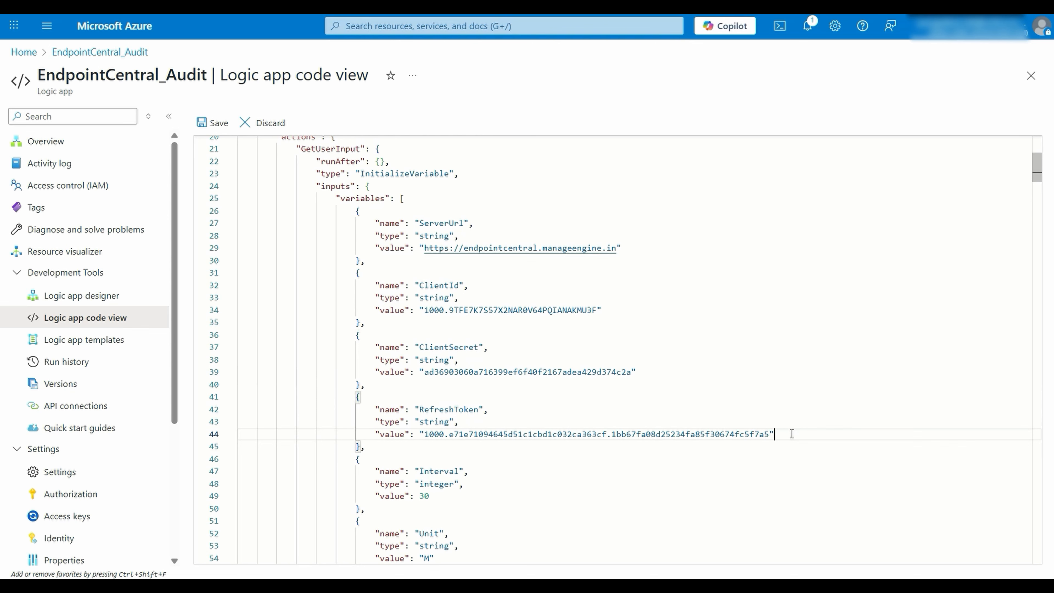
pyautogui.click(219, 124)
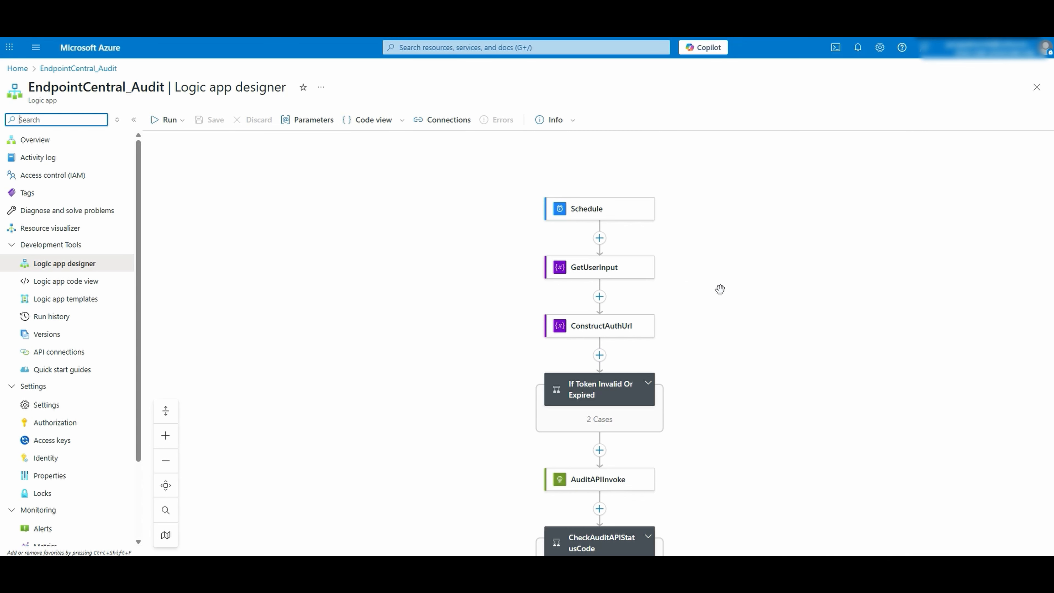
# - Examine the Interval and Unit variables of the GetUserInput action in the logic app designer
pyautogui.click(627, 267)
pyautogui.scroll(-1, 847, 353)
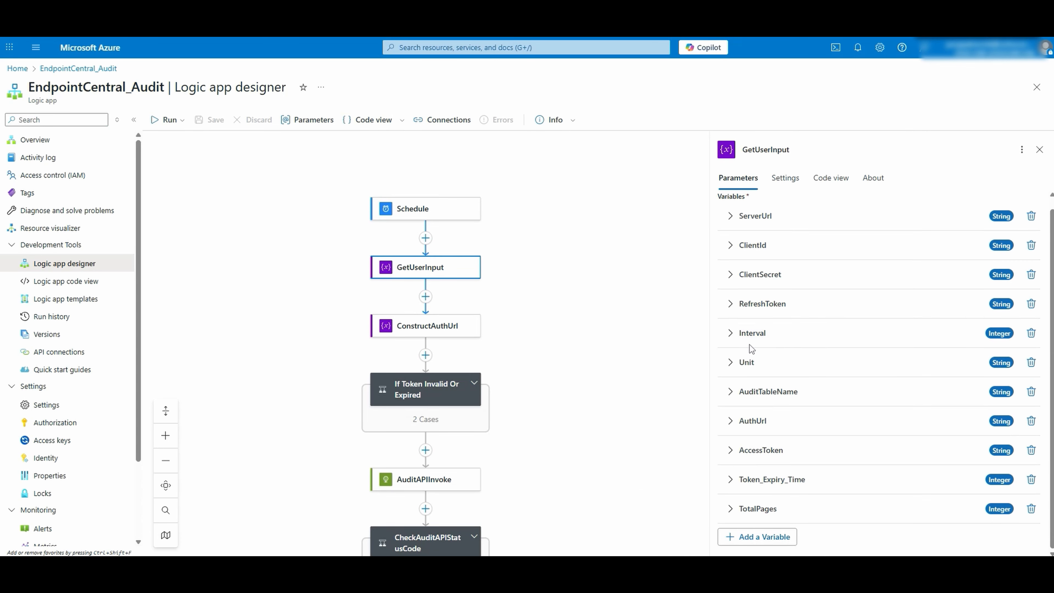
pyautogui.click(727, 334)
pyautogui.click(729, 469)
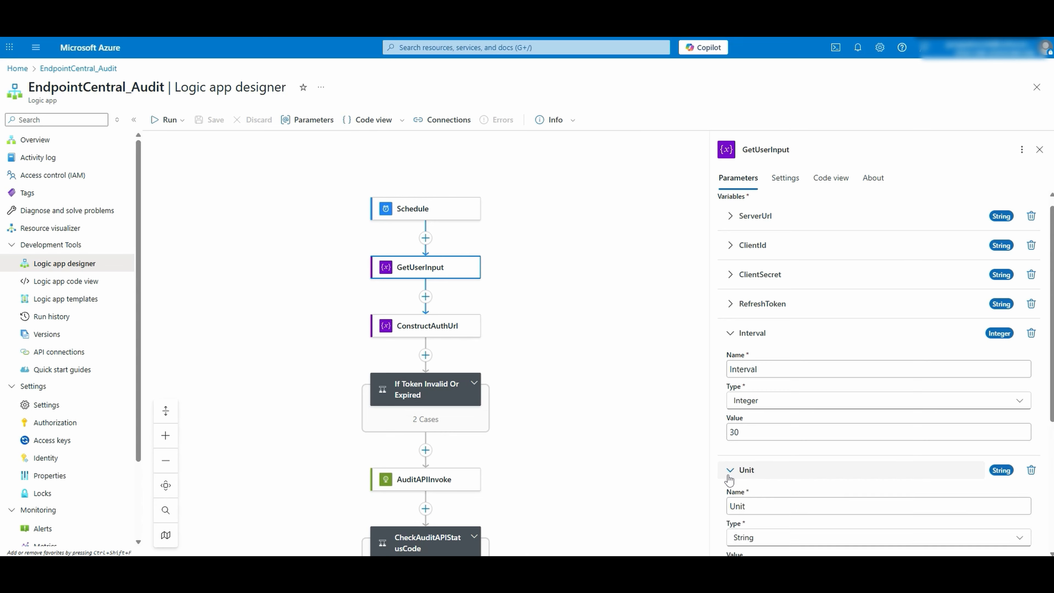
pyautogui.scroll(-1, 732, 478)
pyautogui.scroll(-3, 733, 477)
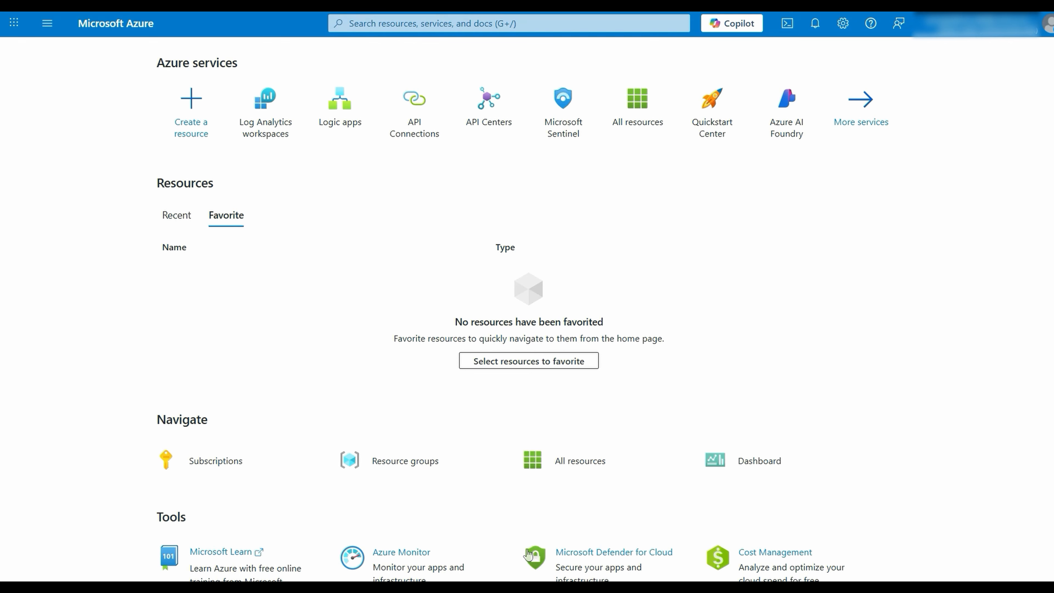
# - Open the ME-AuditData-Sentinel workspace's logs, query the ECCloudAudit_CL custom table and look through the audit records
pyautogui.click(284, 111)
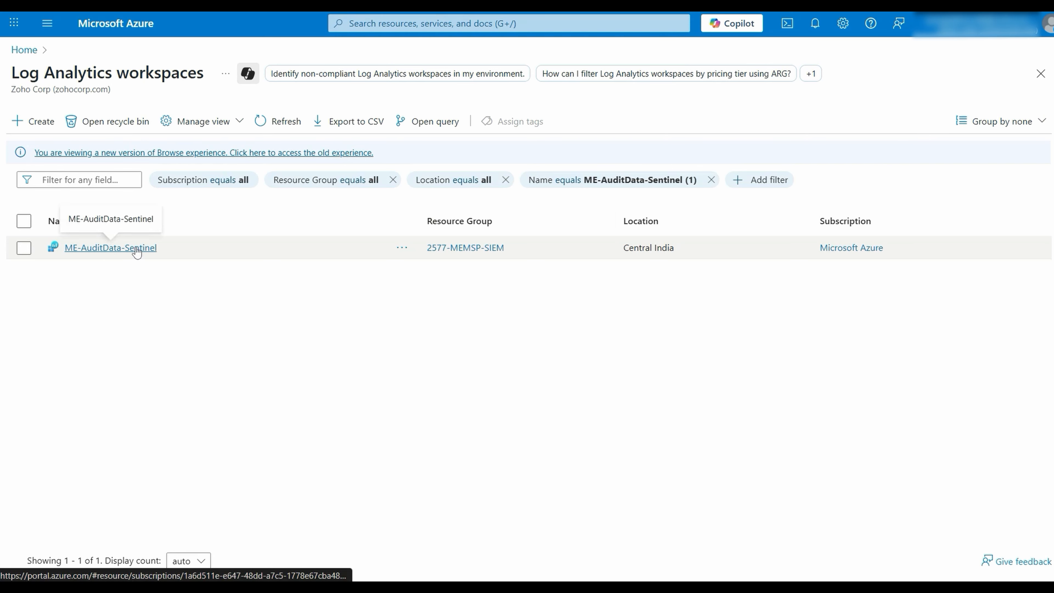
pyautogui.click(111, 247)
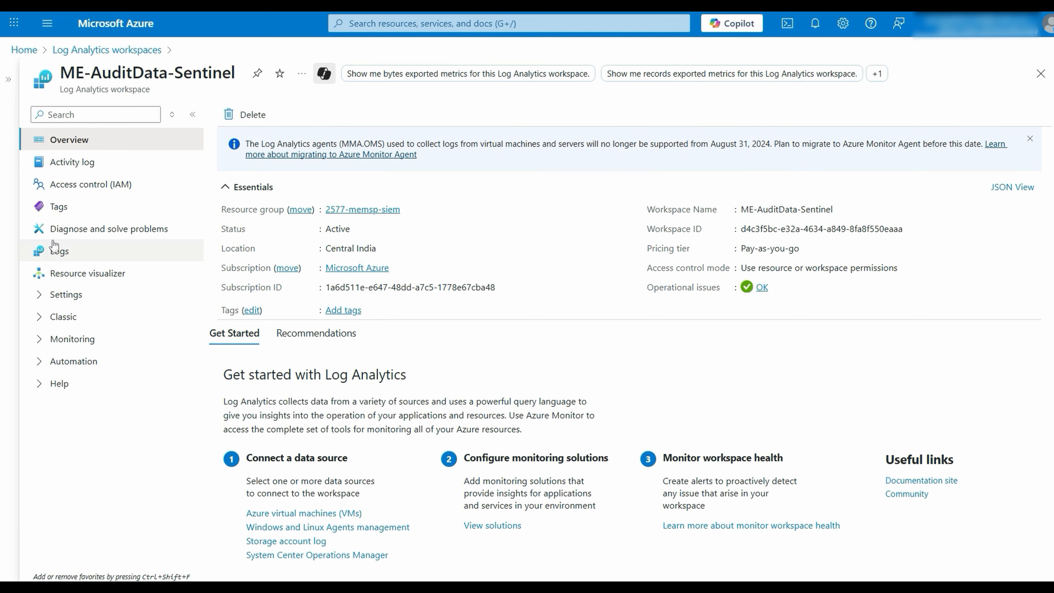
pyautogui.click(59, 250)
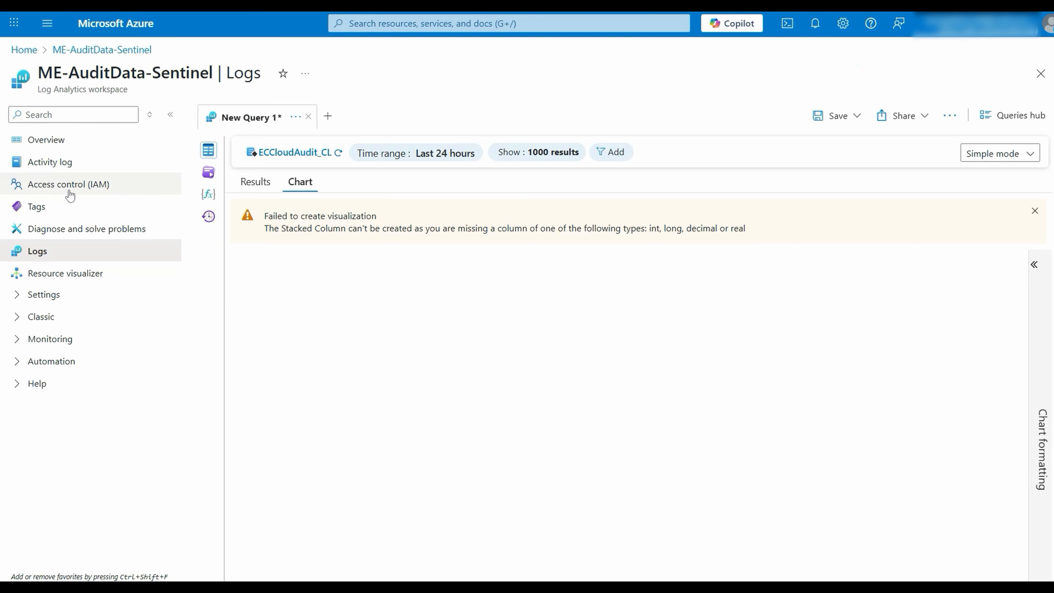
pyautogui.click(208, 152)
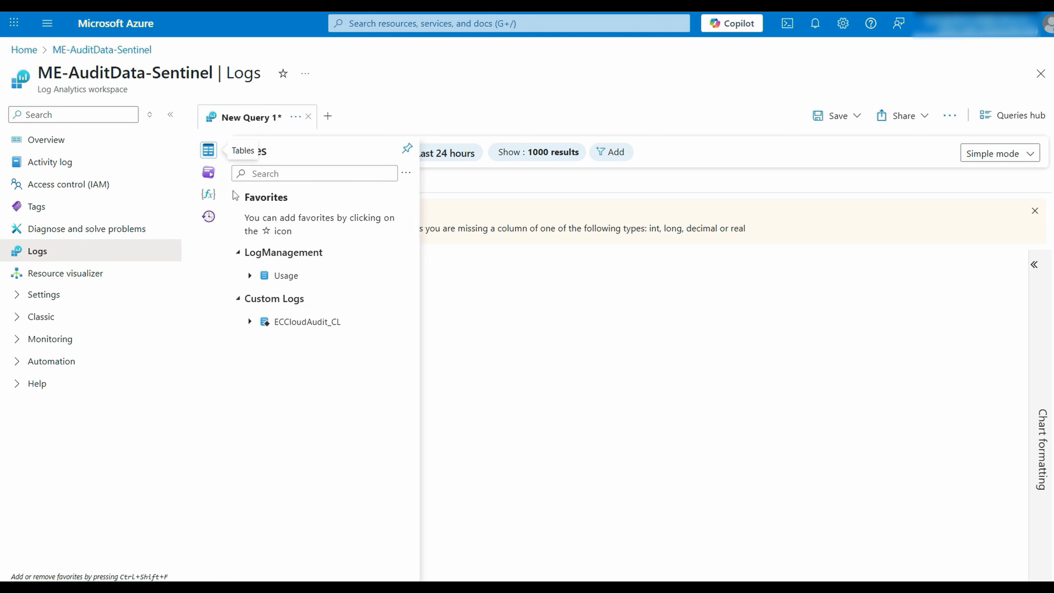
pyautogui.doubleClick(283, 324)
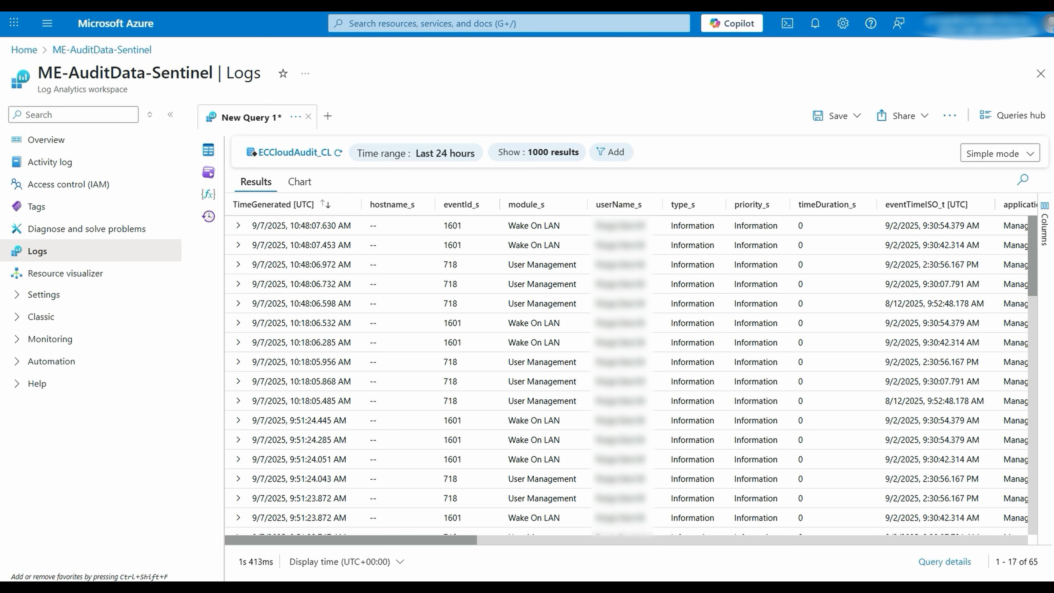
pyautogui.scroll(-15, 659, 392)
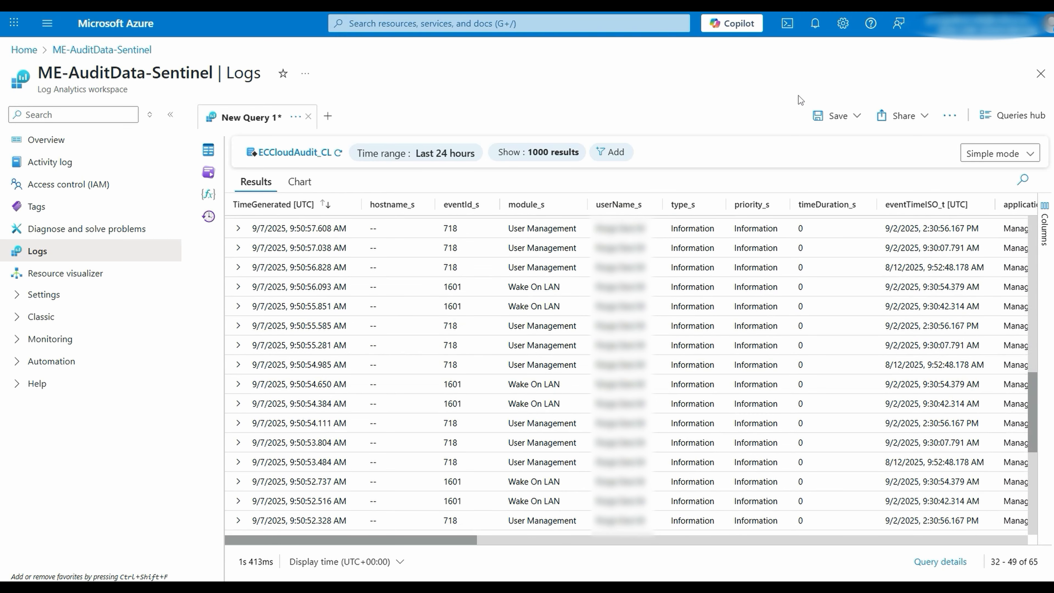